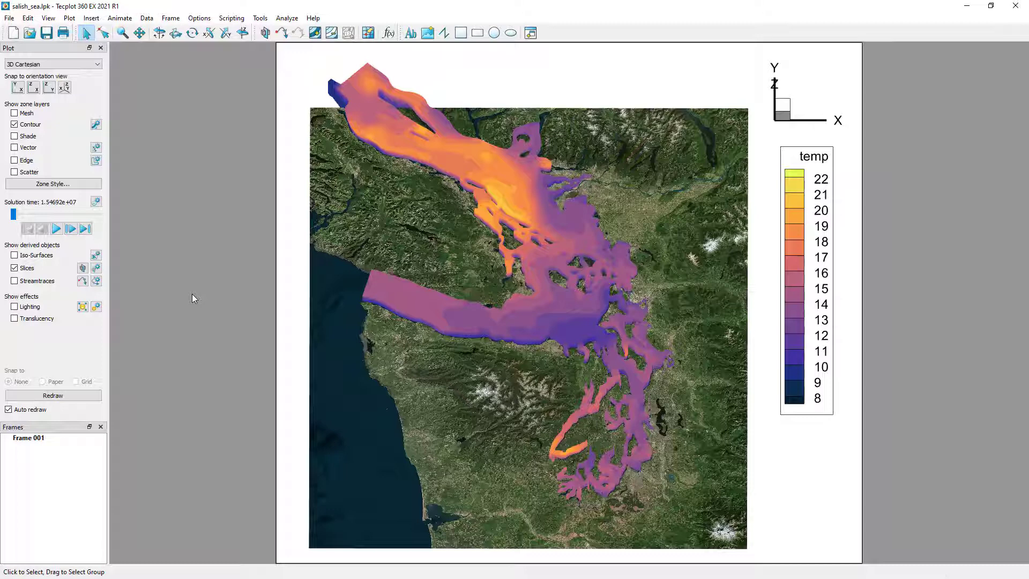
Open File > Export with PNG for all frames and list the available image formats
click(9, 18)
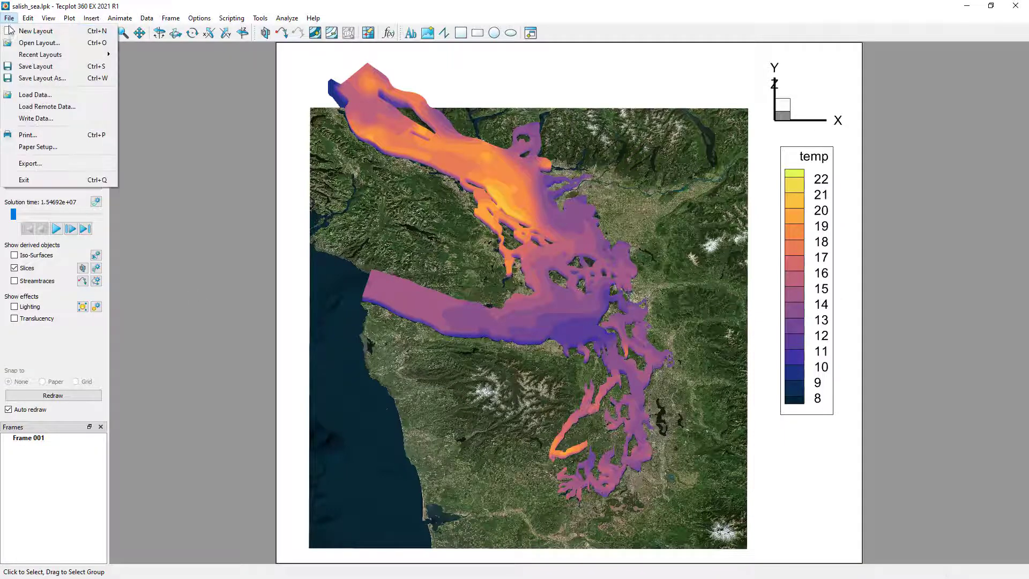
click(30, 163)
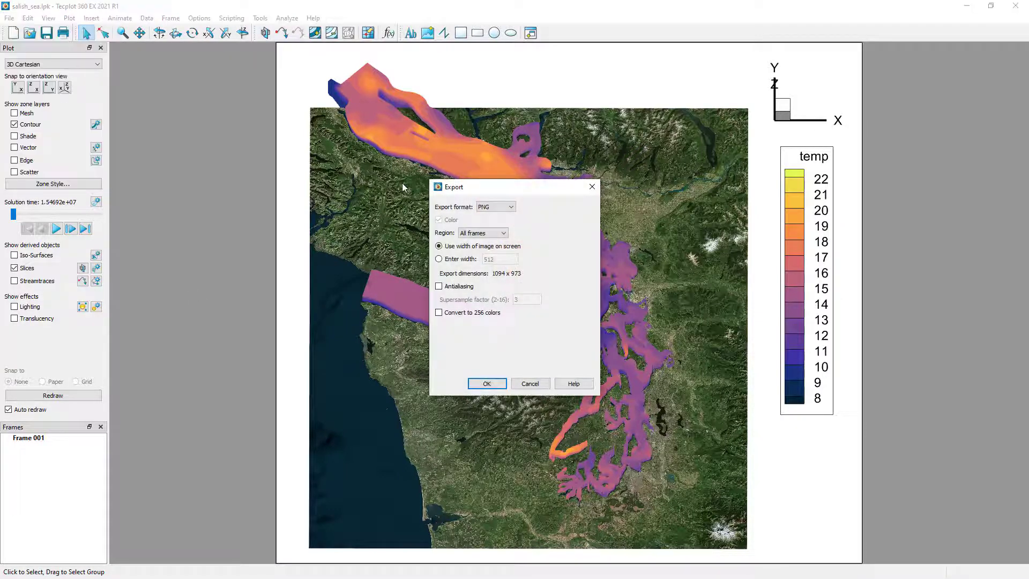
click(511, 208)
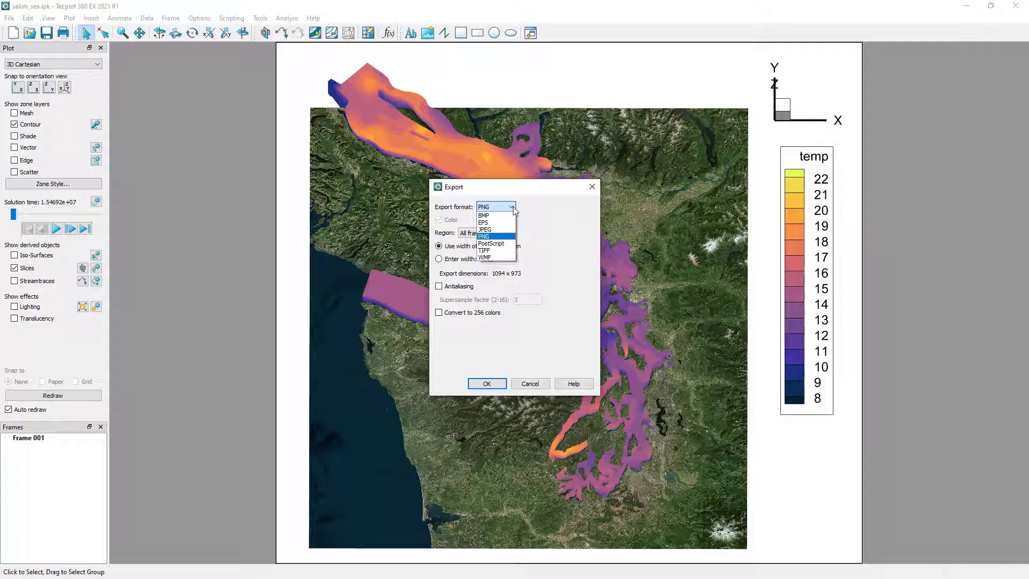
Keep PNG as the format and review the Region choices: current frame, all frames, work area
click(514, 210)
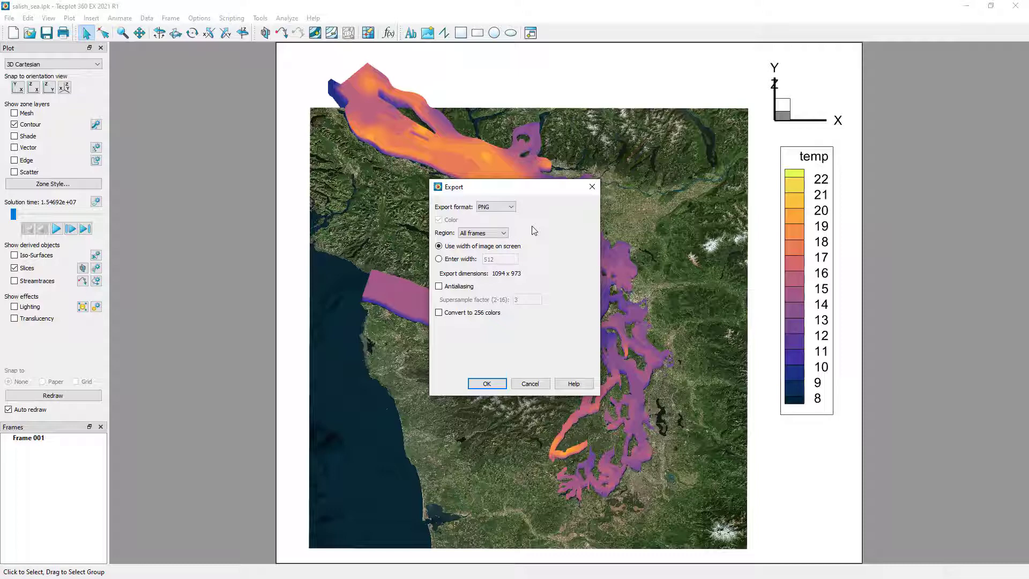
click(504, 233)
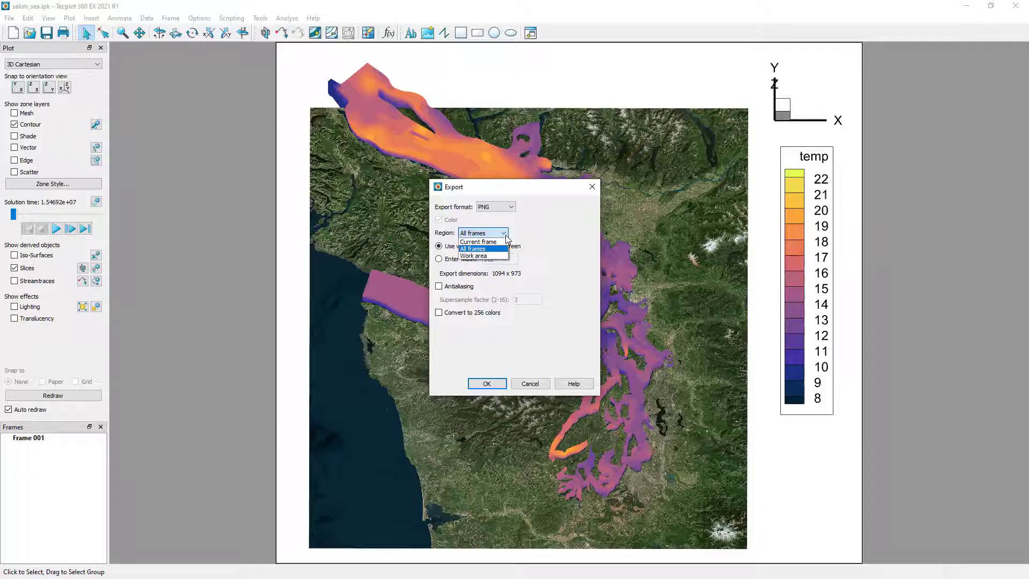
Keep All frames as the region, enable antialiasing (supersample factor 3), and close Export
click(504, 233)
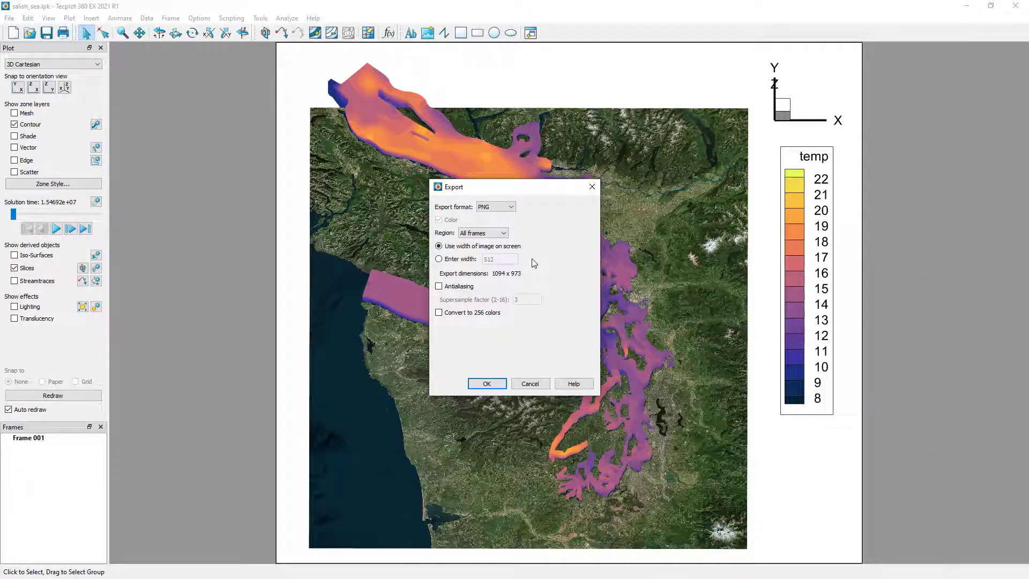
click(439, 286)
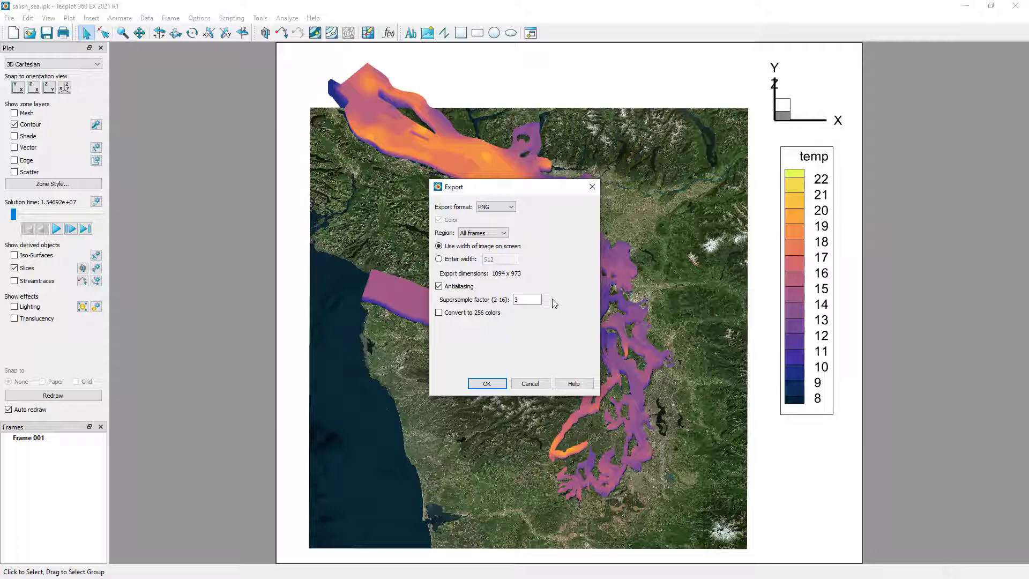
click(593, 186)
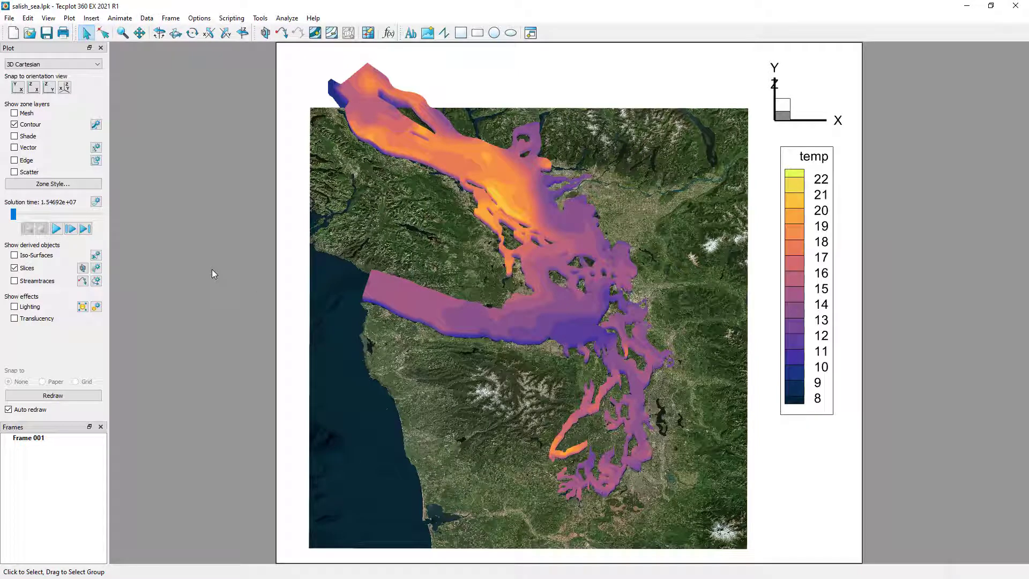
Open Time Animation Details' export settings, try AVI video, then switch back to PNG
click(96, 201)
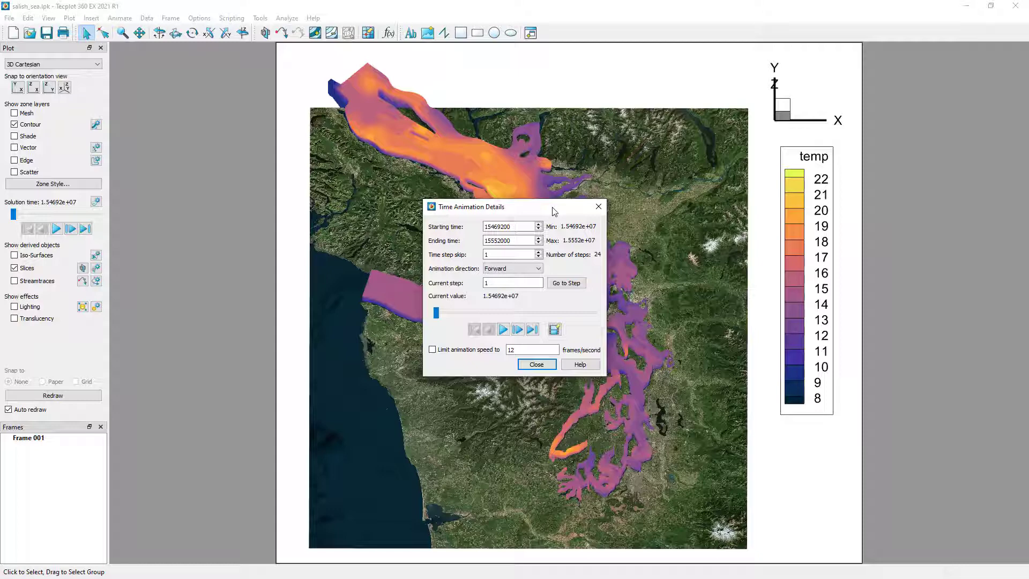
click(553, 329)
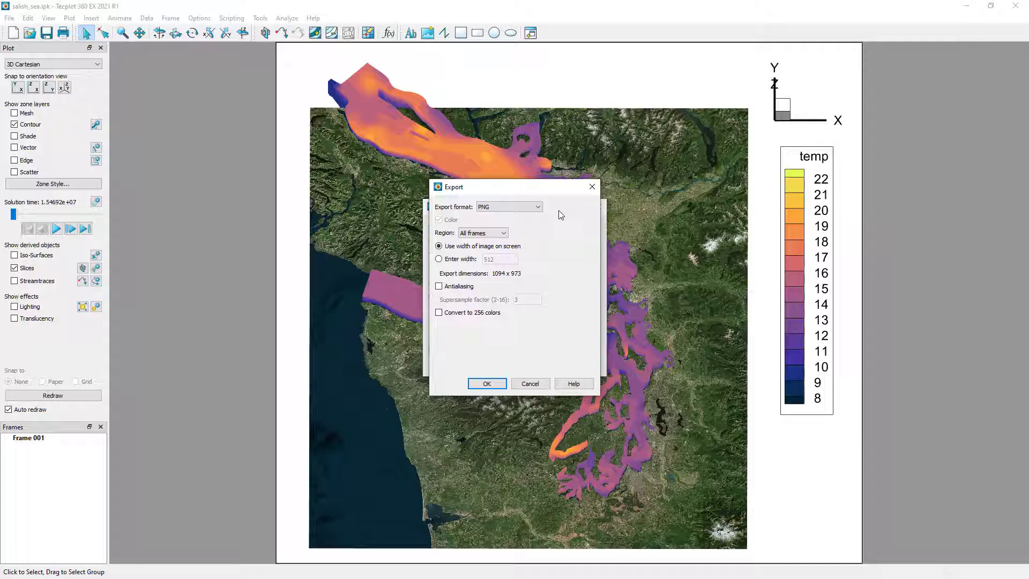
click(538, 208)
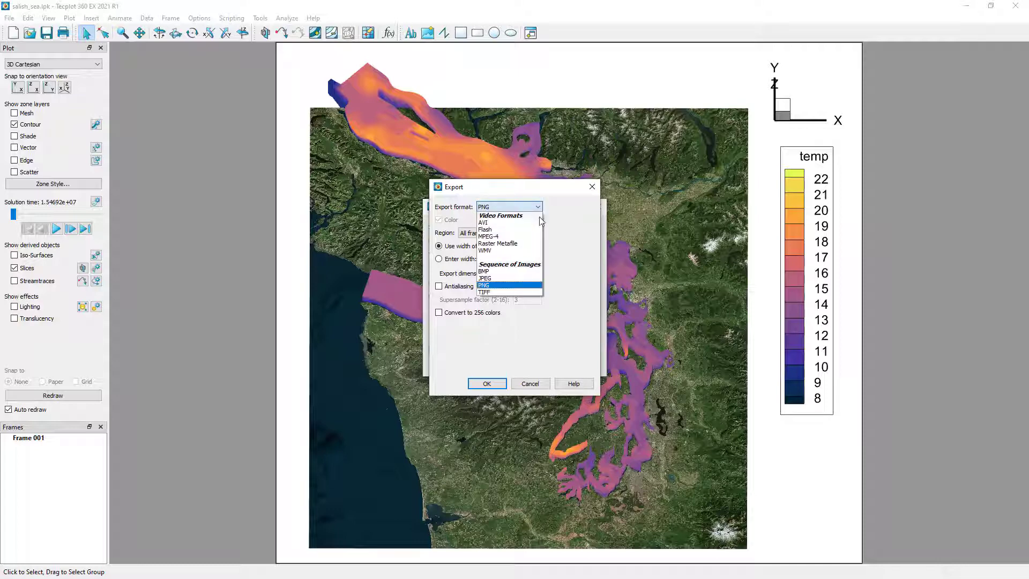
click(539, 222)
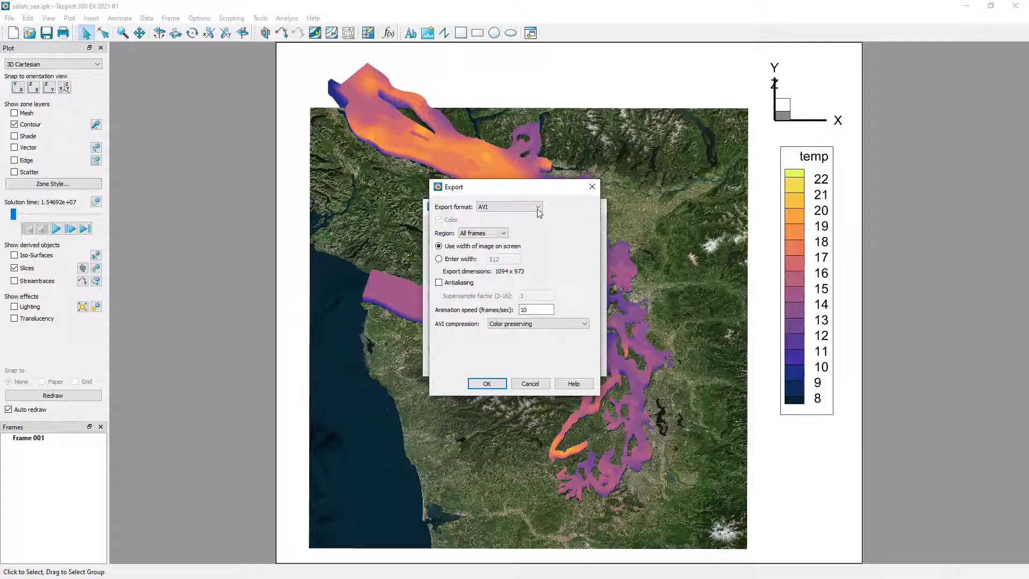
click(538, 208)
click(525, 292)
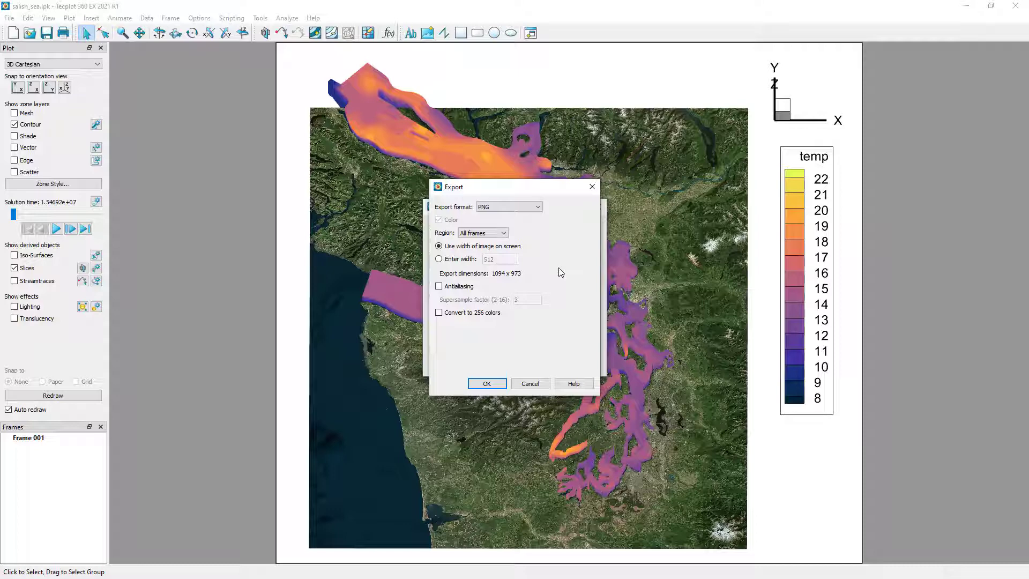
Close the time animation dialogs, review and close Slice Details, then reopen the Animate menu
click(592, 187)
click(594, 207)
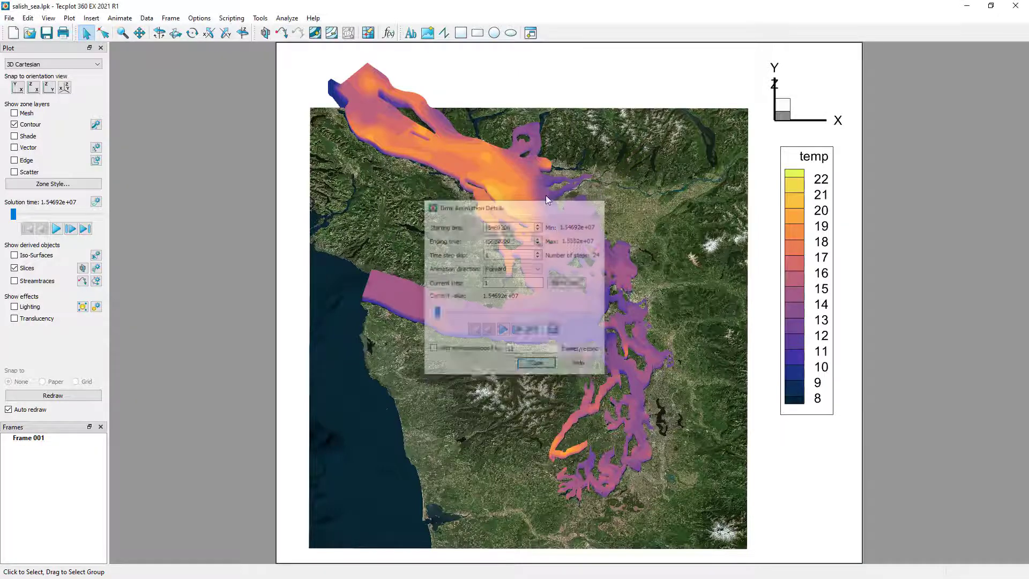
click(120, 18)
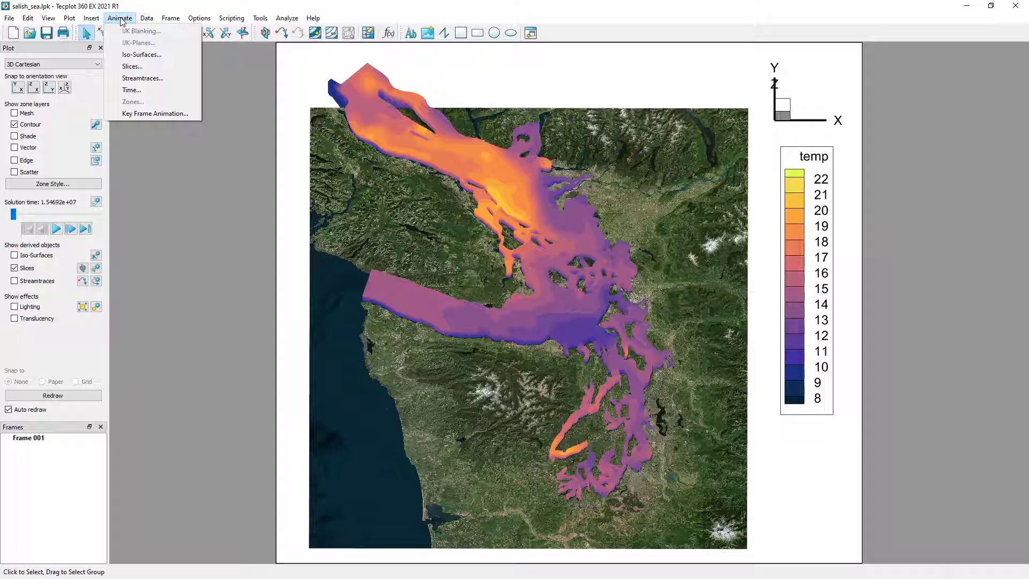
click(132, 65)
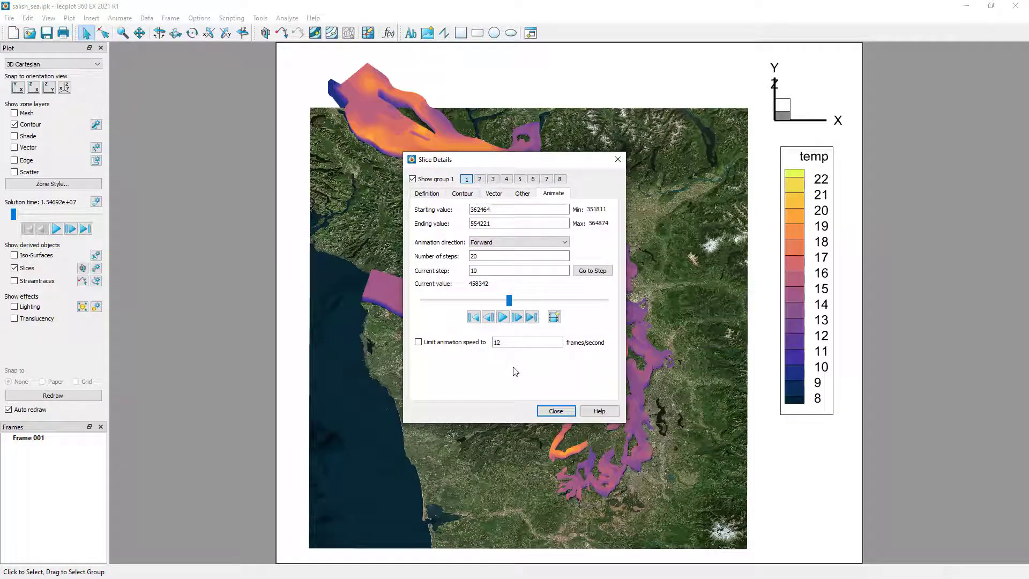
click(556, 411)
click(128, 20)
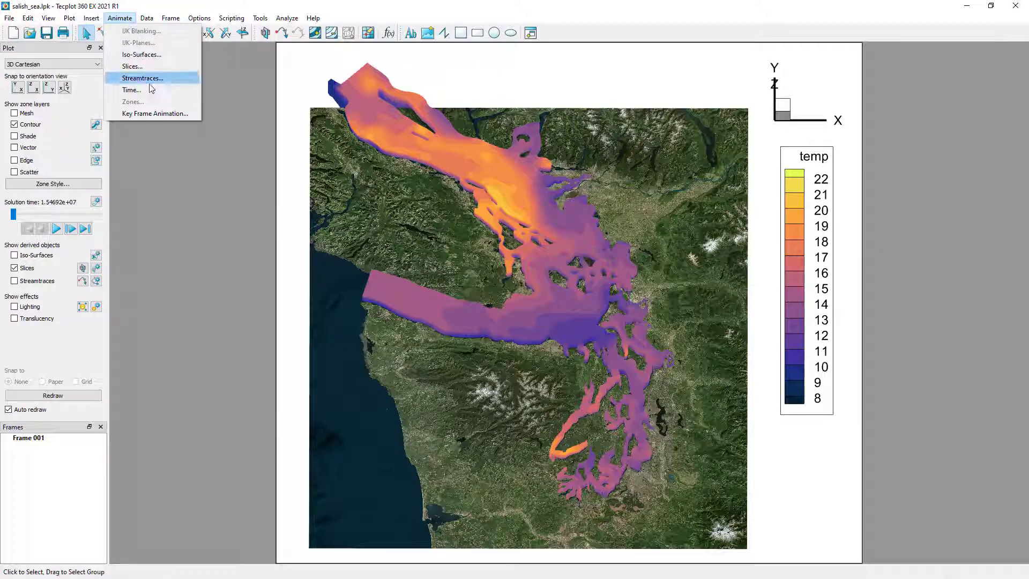
Open Key Frame Animation and append the current view plus one rotated map view
click(153, 114)
drag(523, 179, 221, 157)
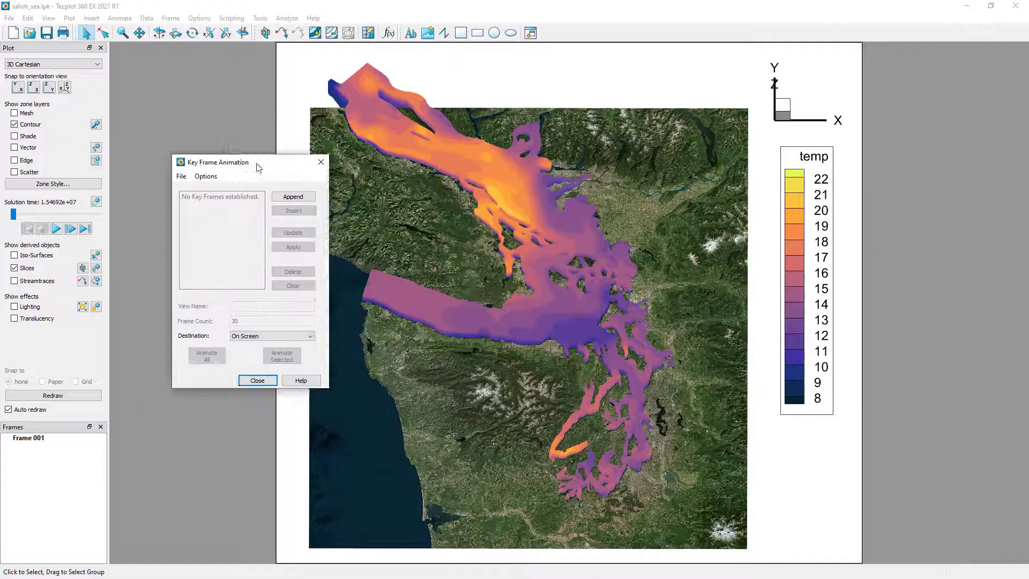
click(255, 190)
click(242, 33)
drag(574, 391, 482, 242)
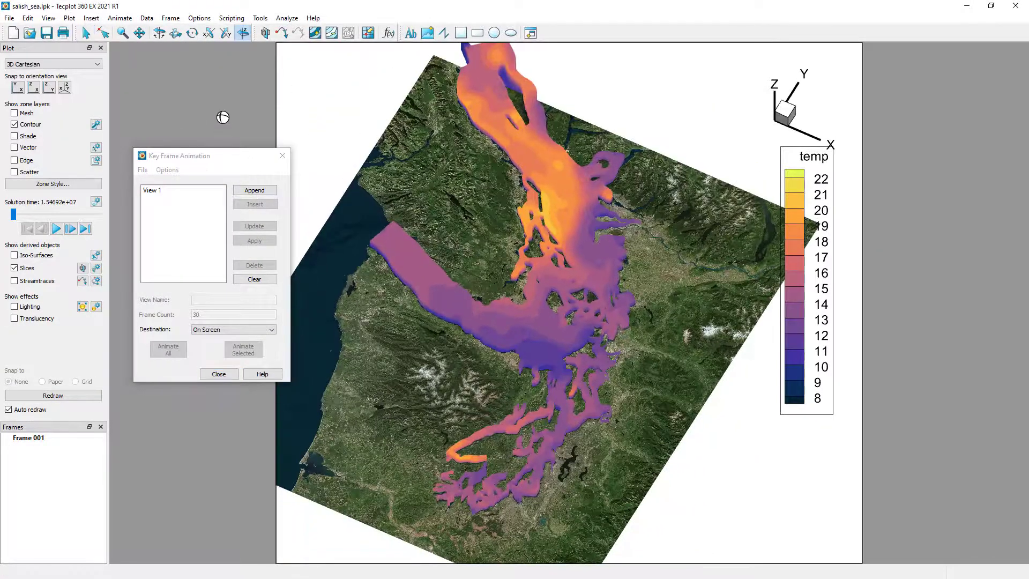
click(254, 191)
Append a third rotated view, then play all three key frames and stop
click(512, 407)
drag(512, 408, 482, 362)
click(254, 190)
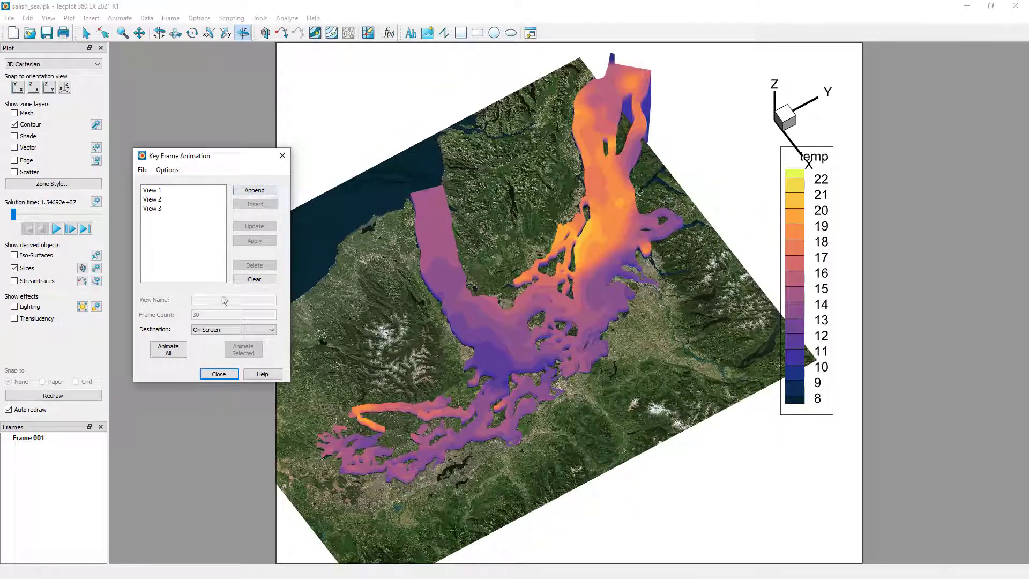
click(168, 349)
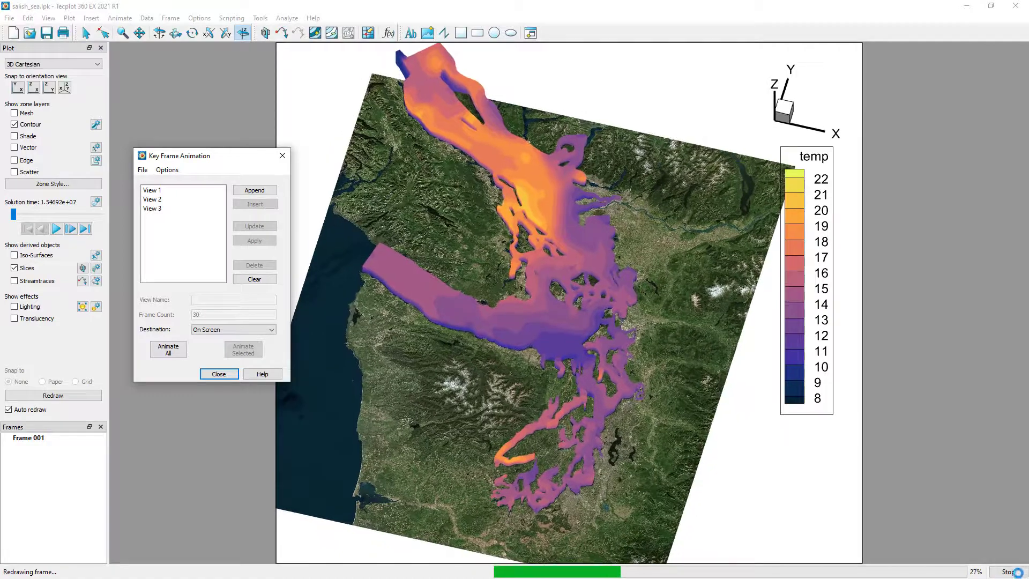
click(217, 374)
Close key frames, select the plot frame with the Select tool, and right-click it for Copy
click(217, 374)
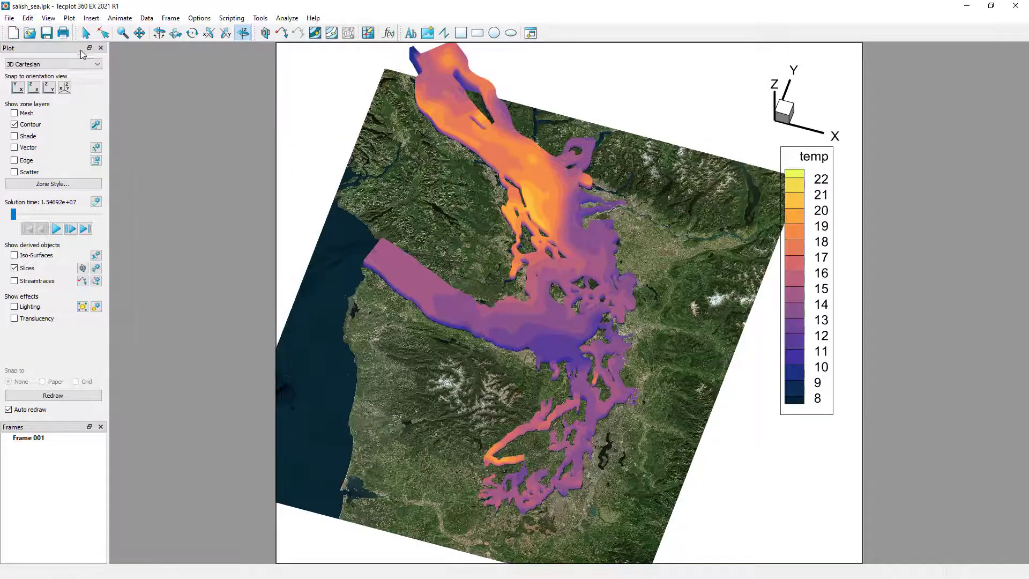
click(86, 32)
click(277, 164)
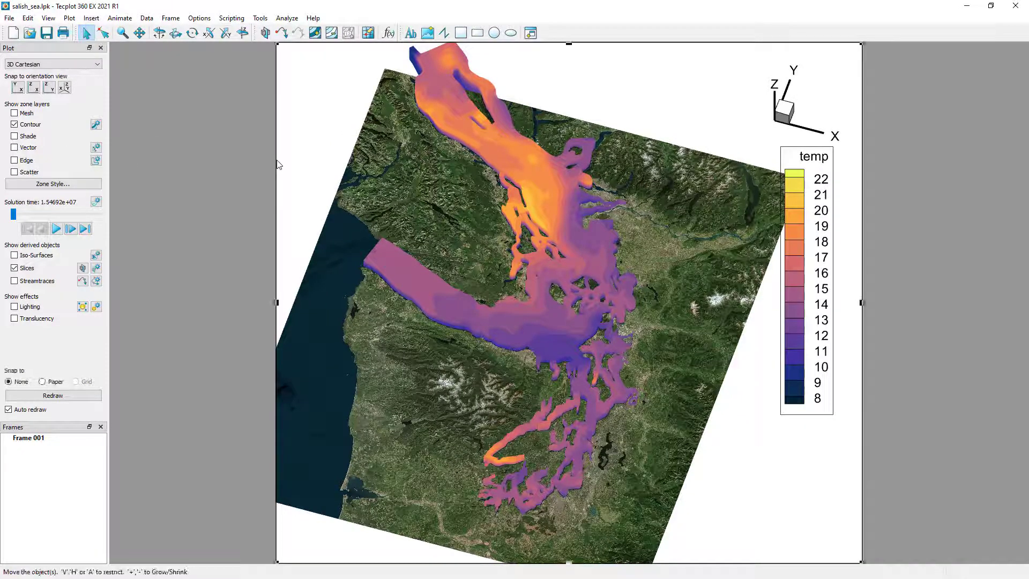
right_click(278, 164)
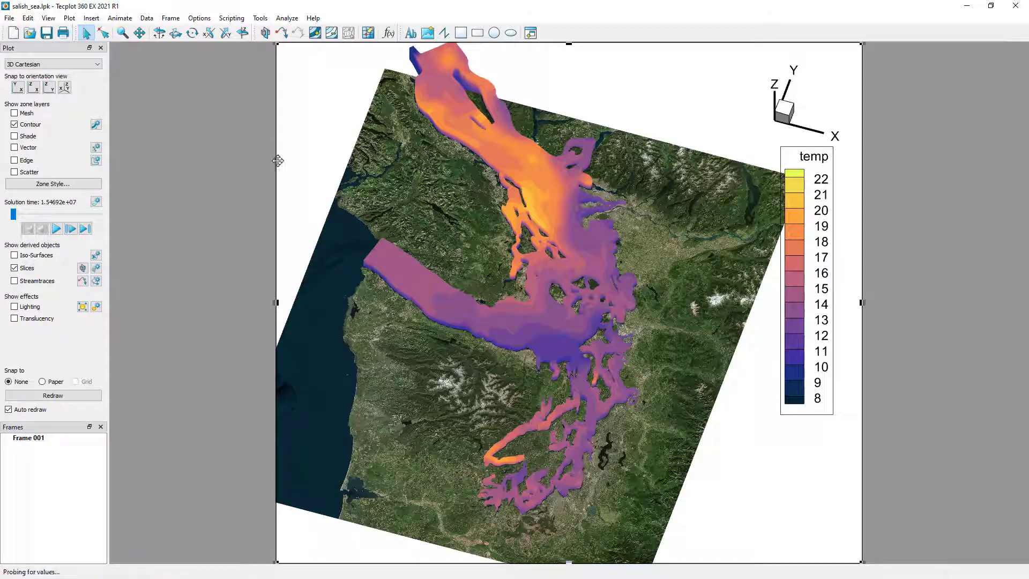